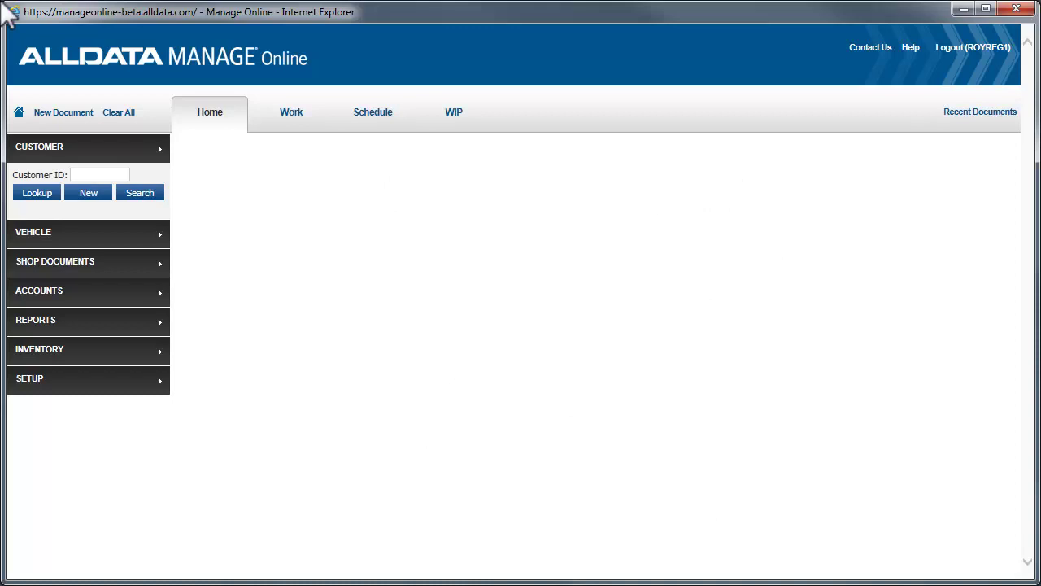
Open the code settings and view the existing Advisory Notes and Work Description codes
click(74, 380)
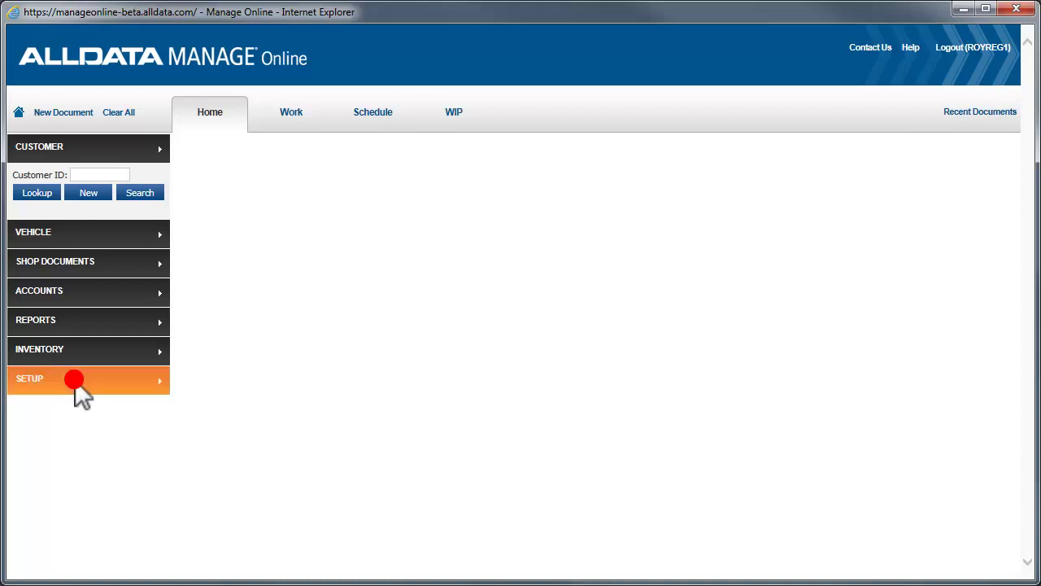
click(1029, 527)
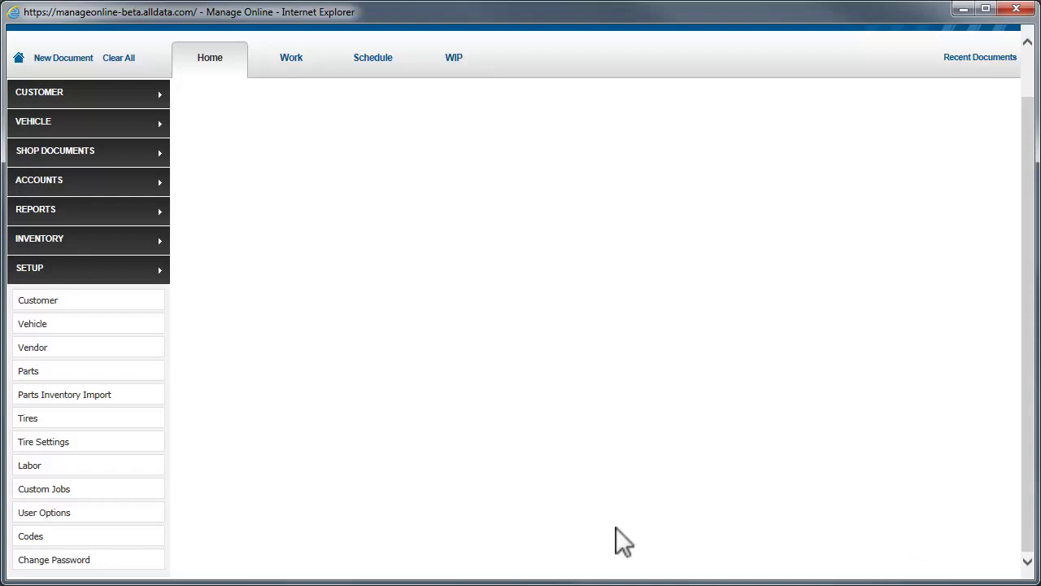
click(137, 535)
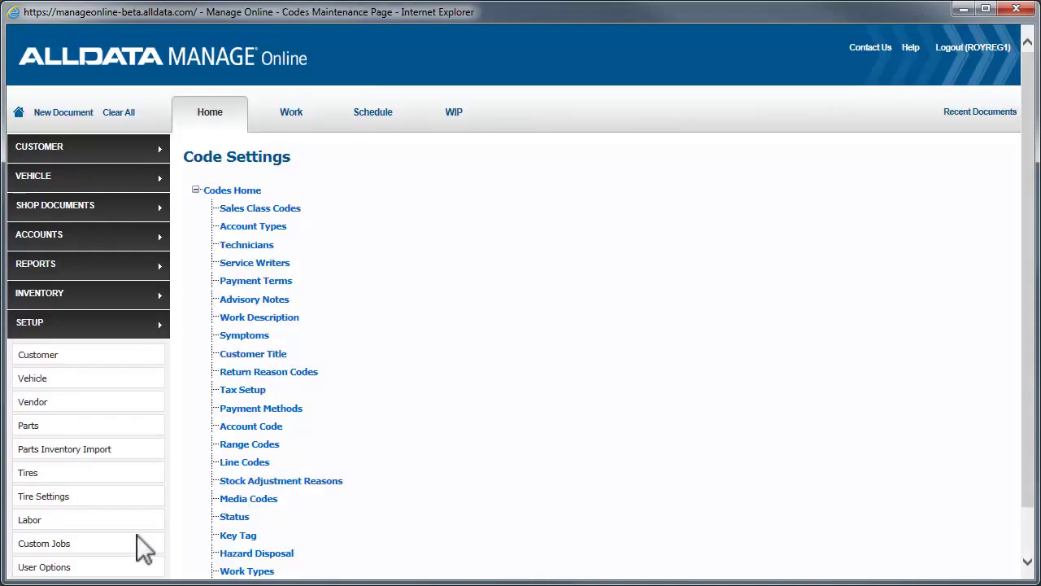
click(284, 300)
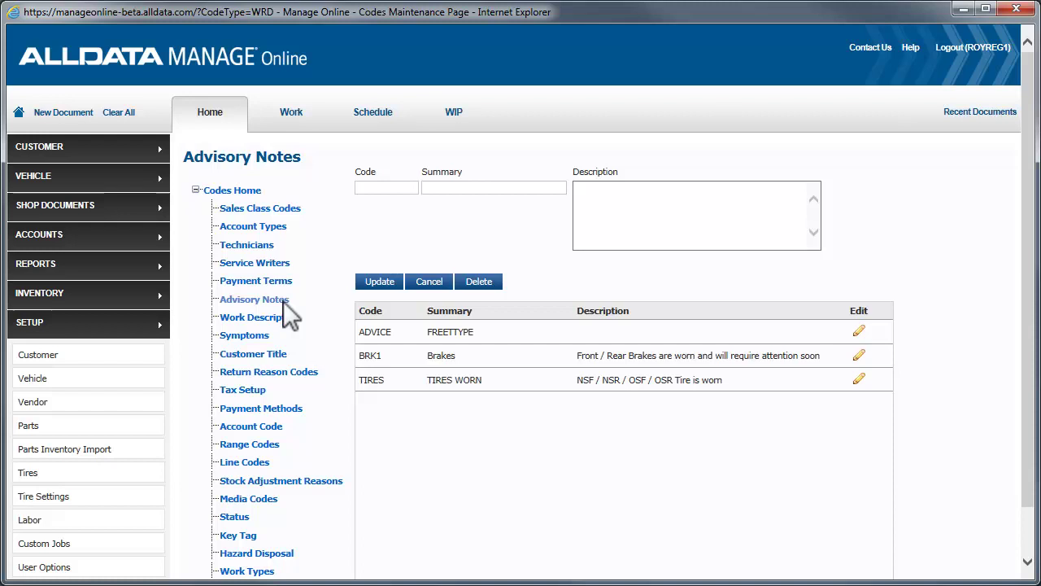
click(281, 317)
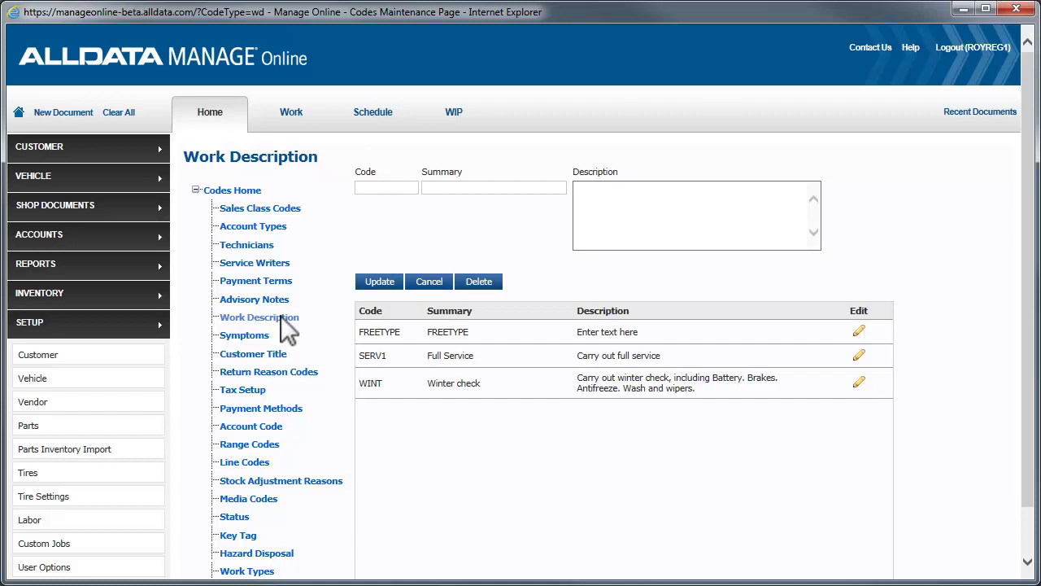
Add symptom code 001 with summary "Noisy Brakes" and description "Customer States: Brakes grind/squeal when applied."
click(261, 333)
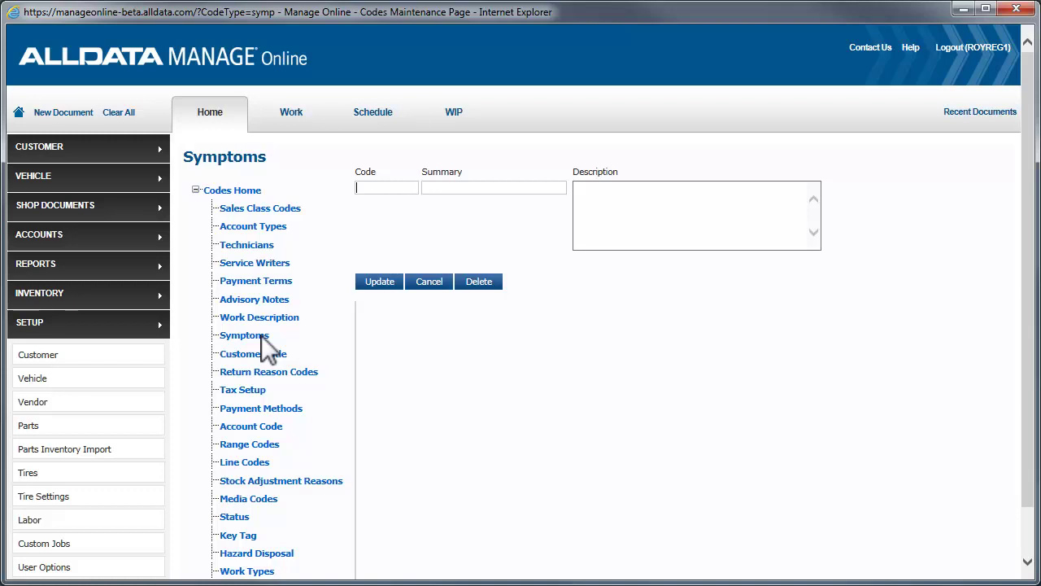
click(396, 186)
text(001)
click(536, 186)
text(Noisy Brakes)
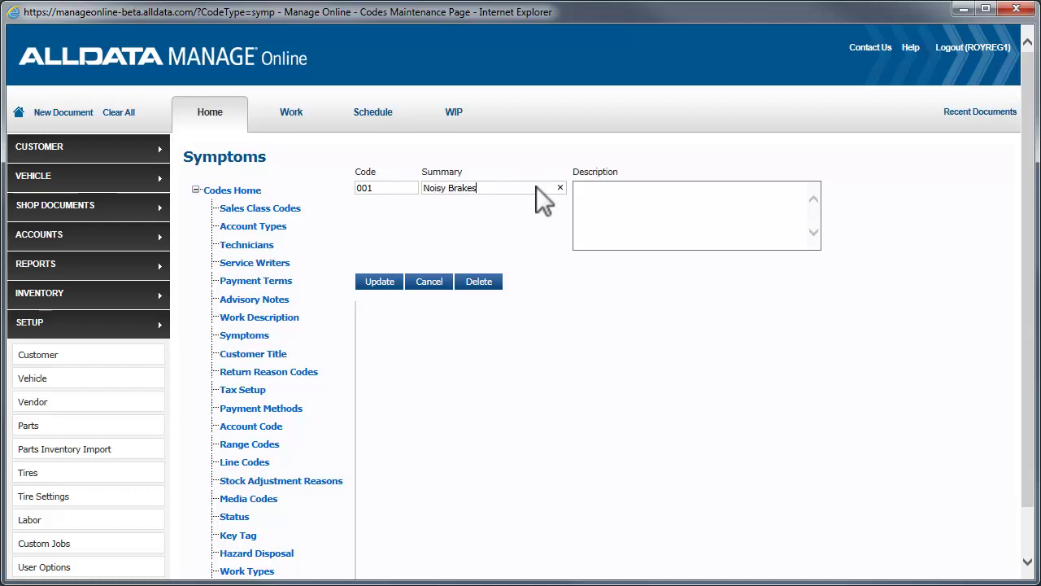
key(Tab)
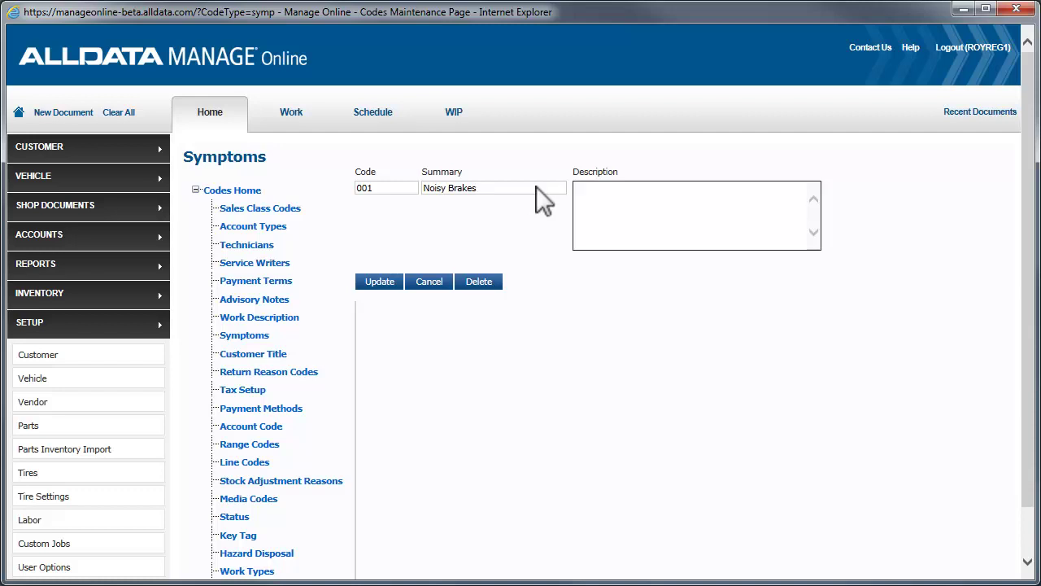
click(629, 219)
text(Customer States: Brakes grind/squeal when applied.)
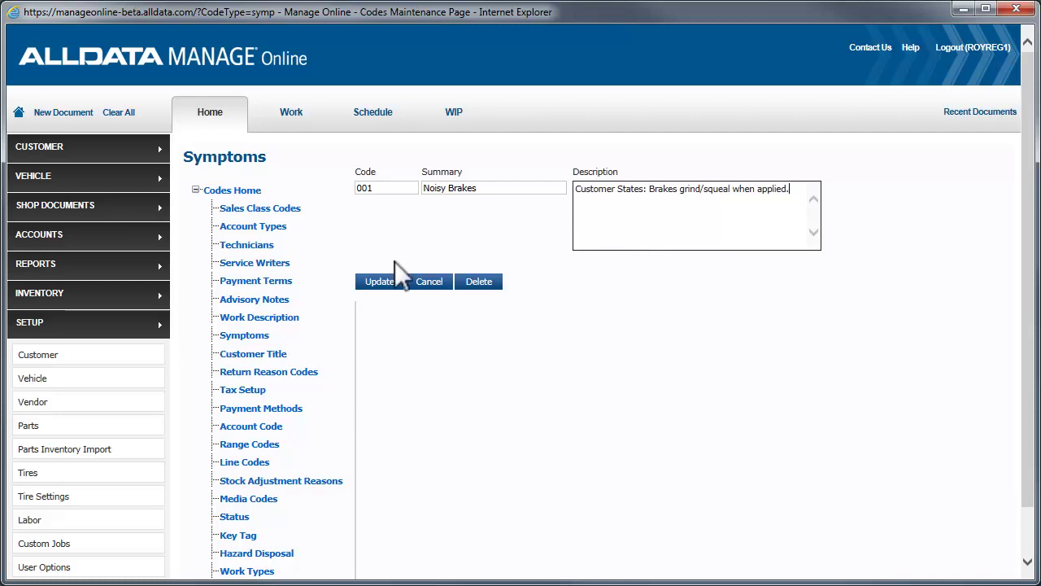
click(387, 284)
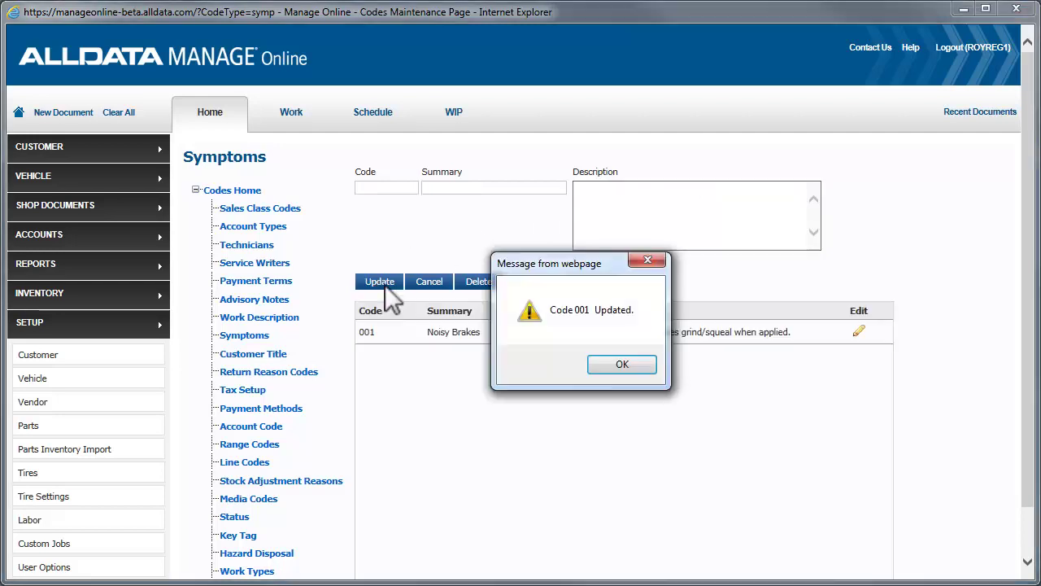
click(623, 364)
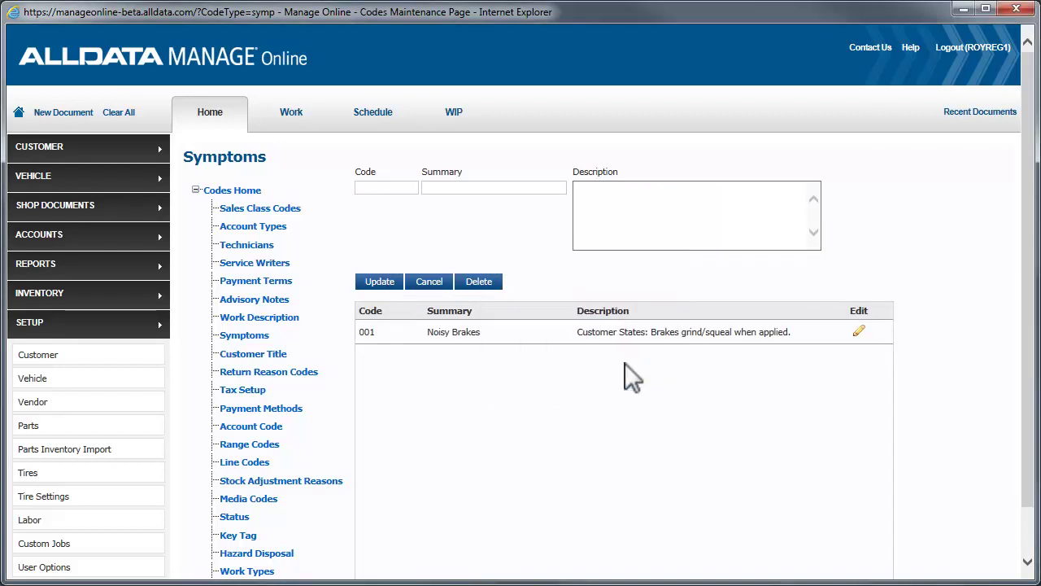
Add a work type with code 001, description "Brakes" and a medium blue color
click(1027, 535)
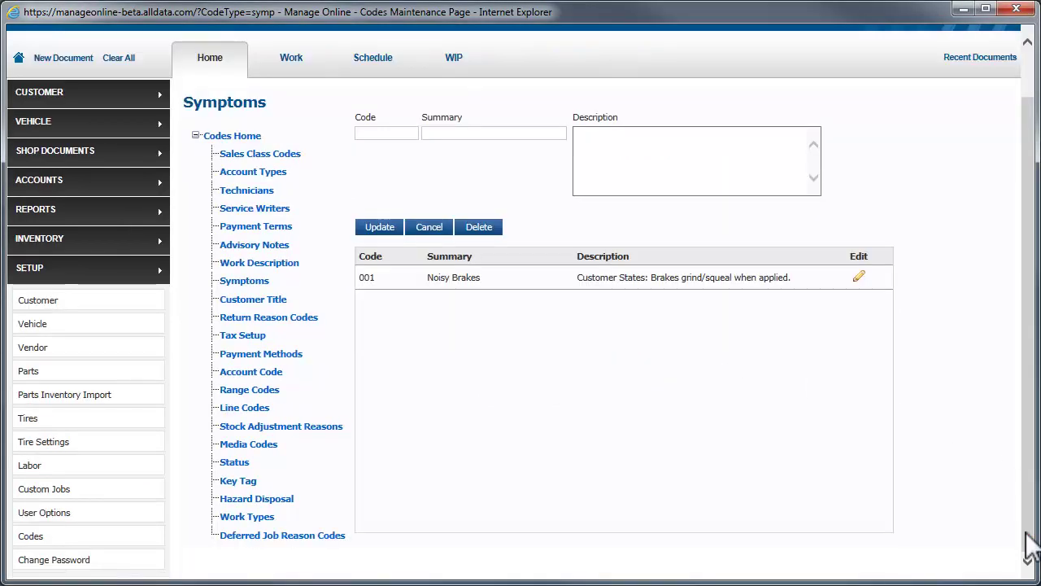
click(263, 517)
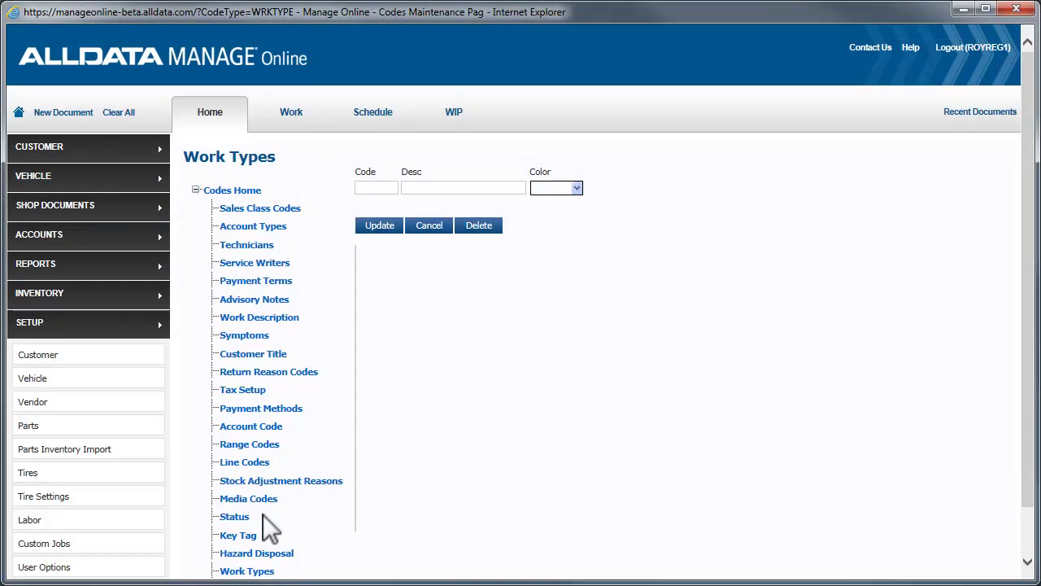
text(001)
click(483, 189)
text(B)
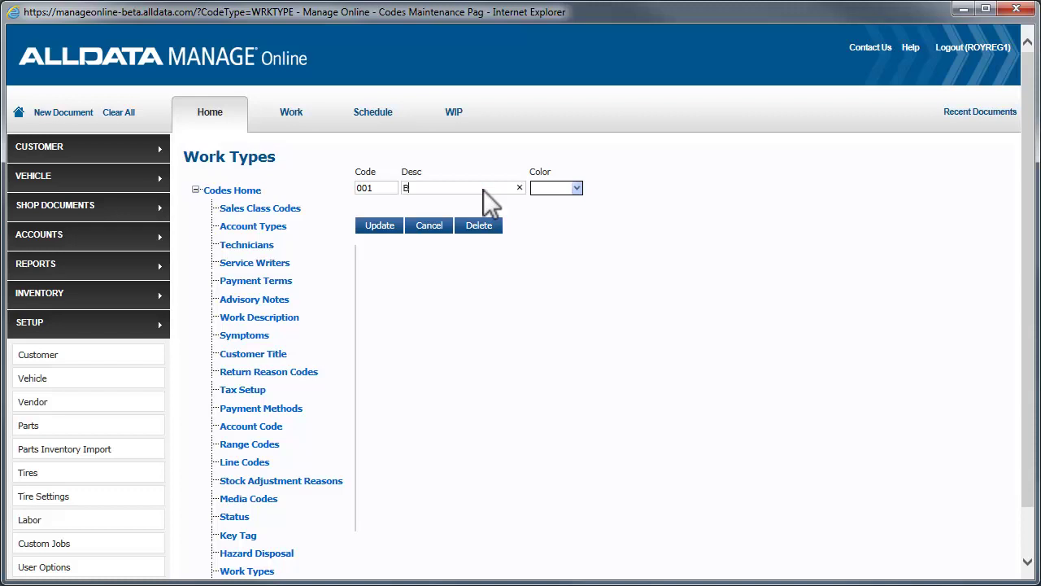
text(rakes)
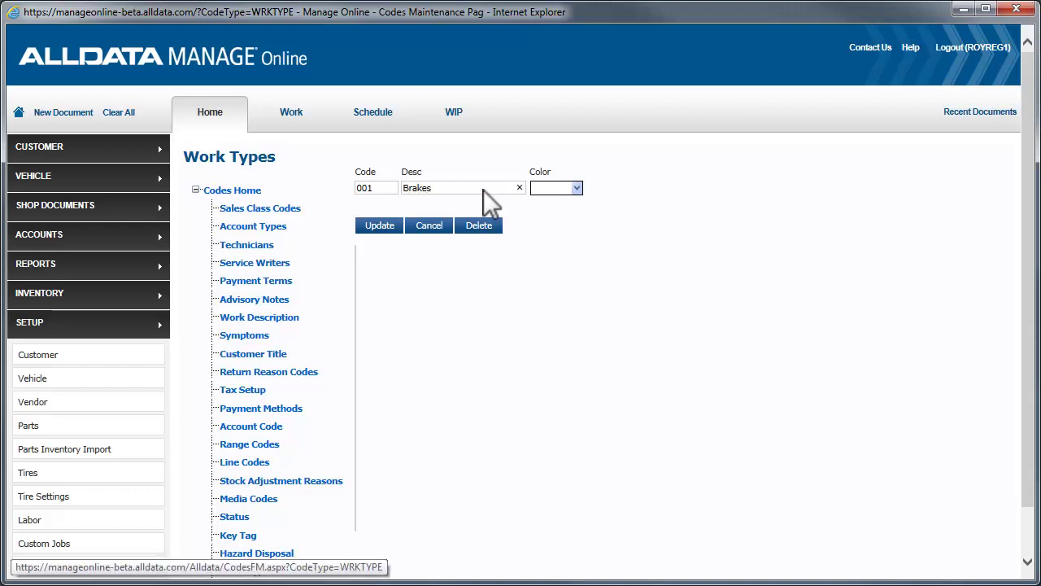
click(579, 187)
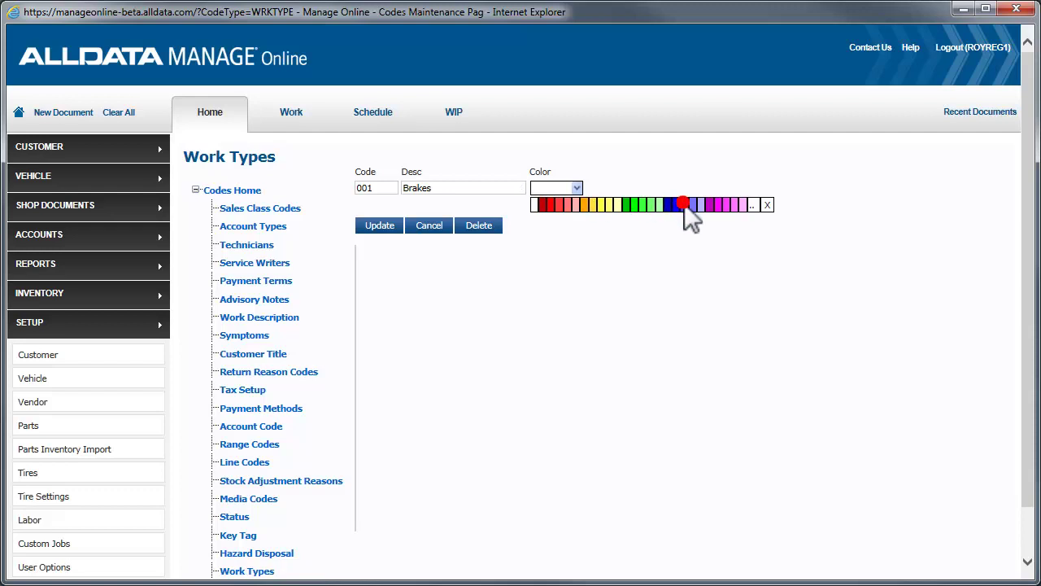
click(684, 203)
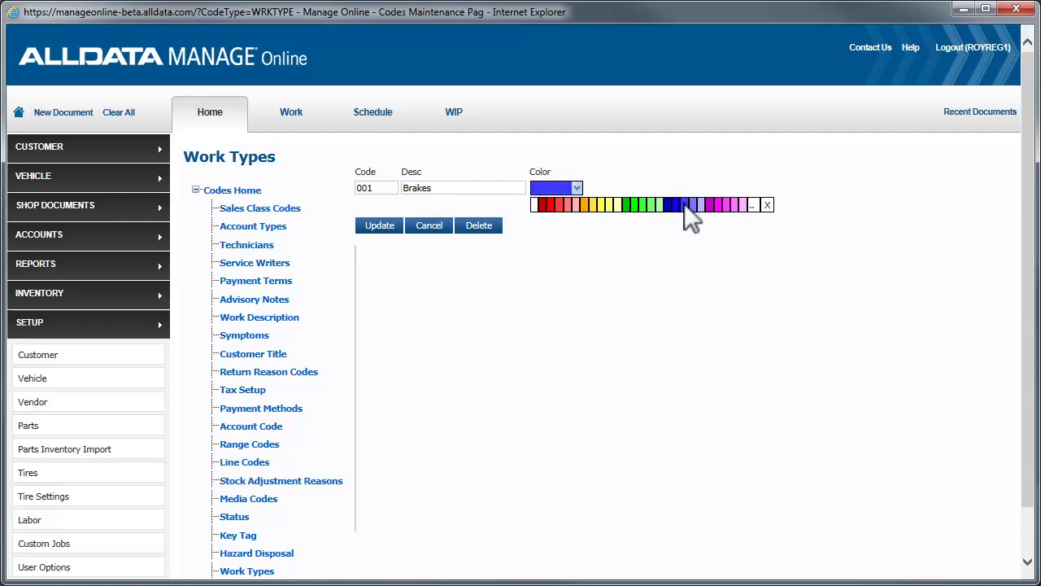
click(383, 229)
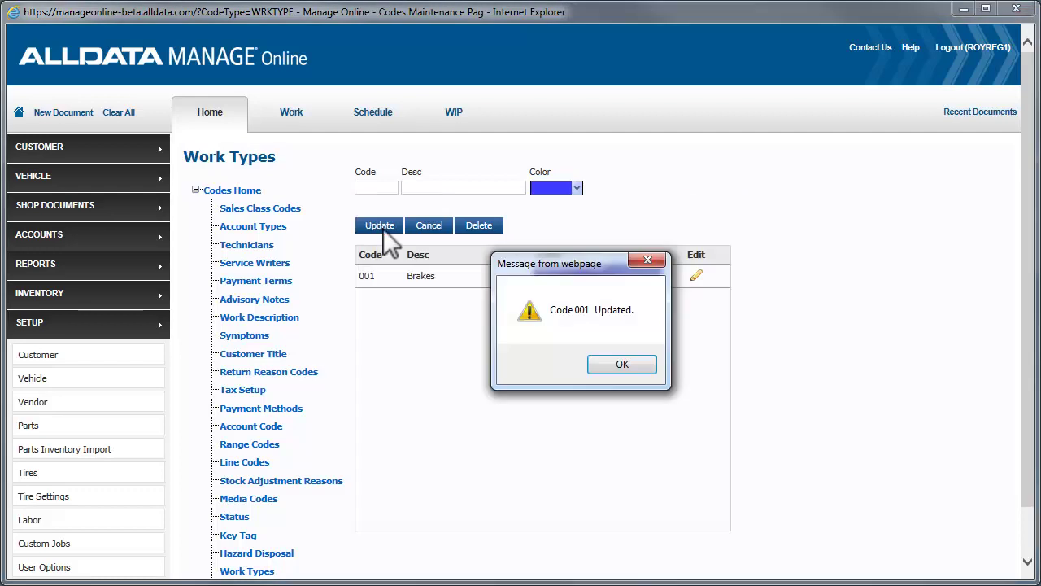
click(622, 363)
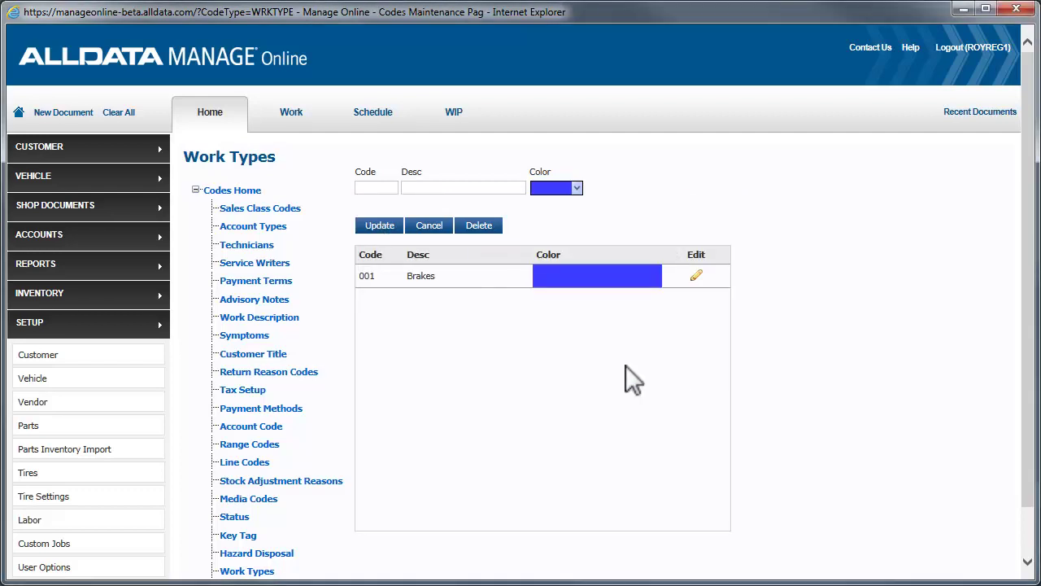
Add an R/O status with code 056, description "Customer Waiting", WIP category In Progress and a yellow color
click(235, 516)
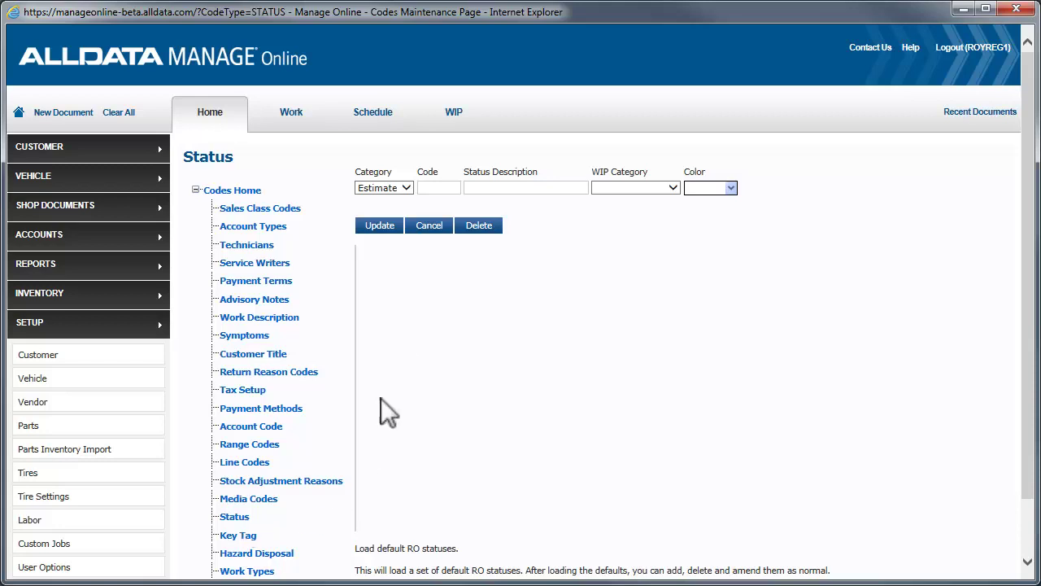
click(407, 189)
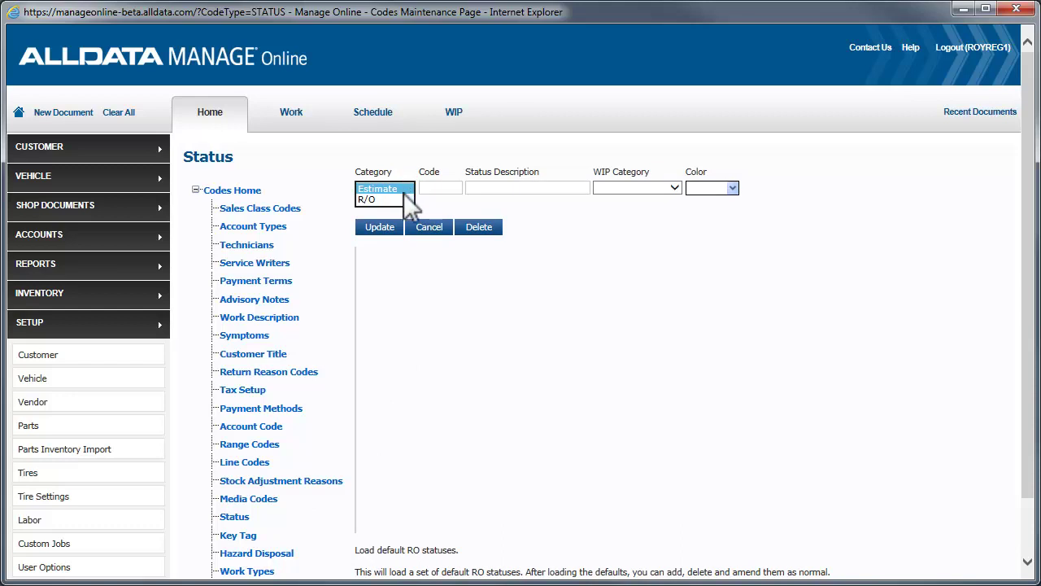
click(403, 201)
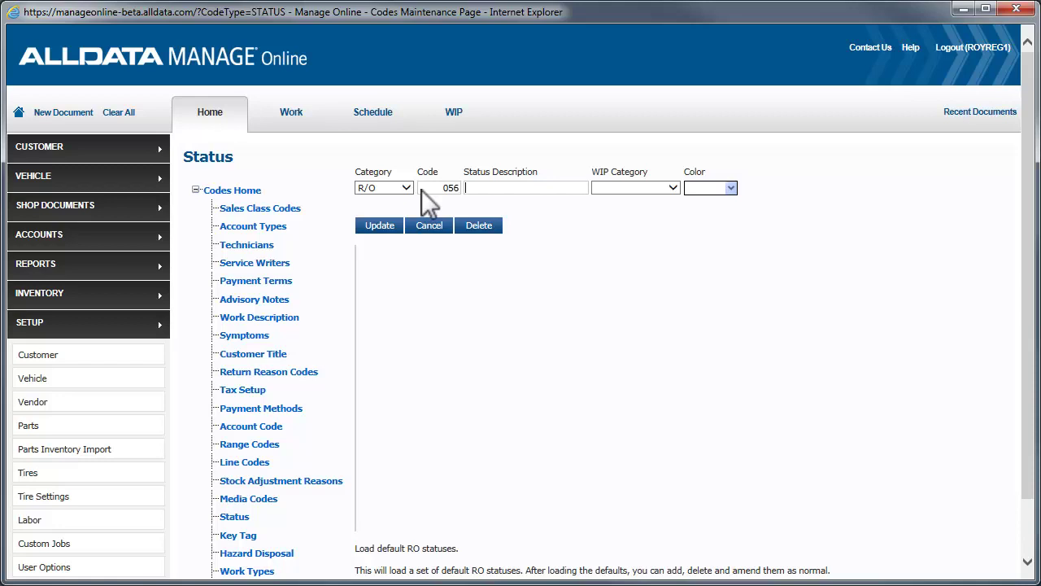
text(Customer Waiting)
click(676, 188)
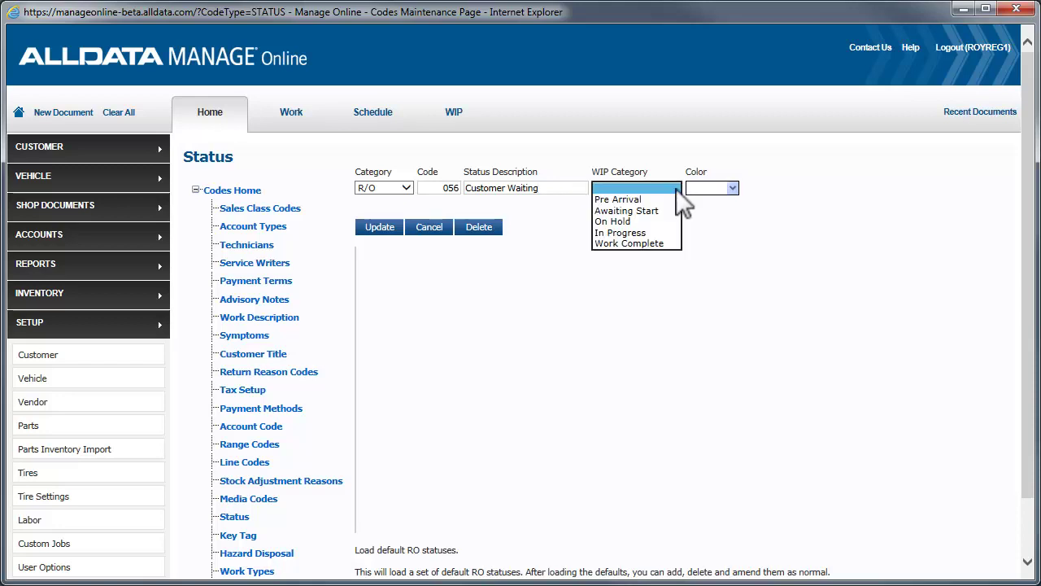
click(654, 233)
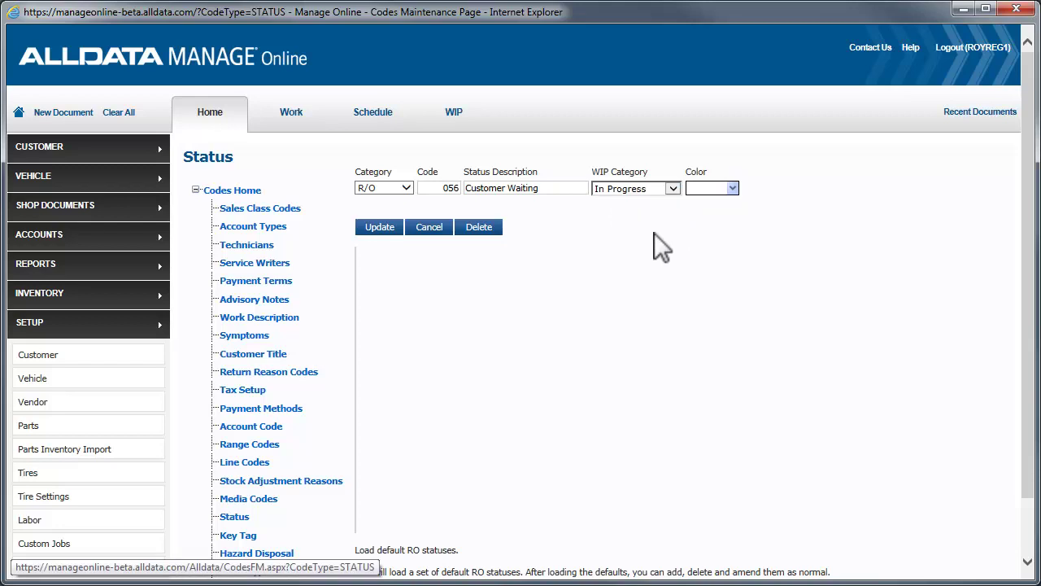
click(731, 188)
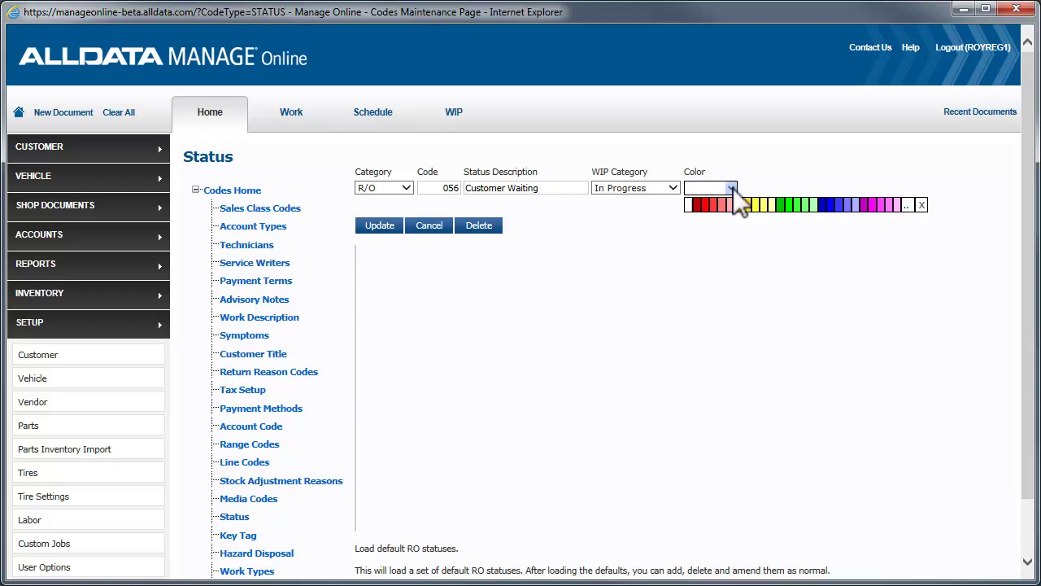
click(755, 204)
click(384, 224)
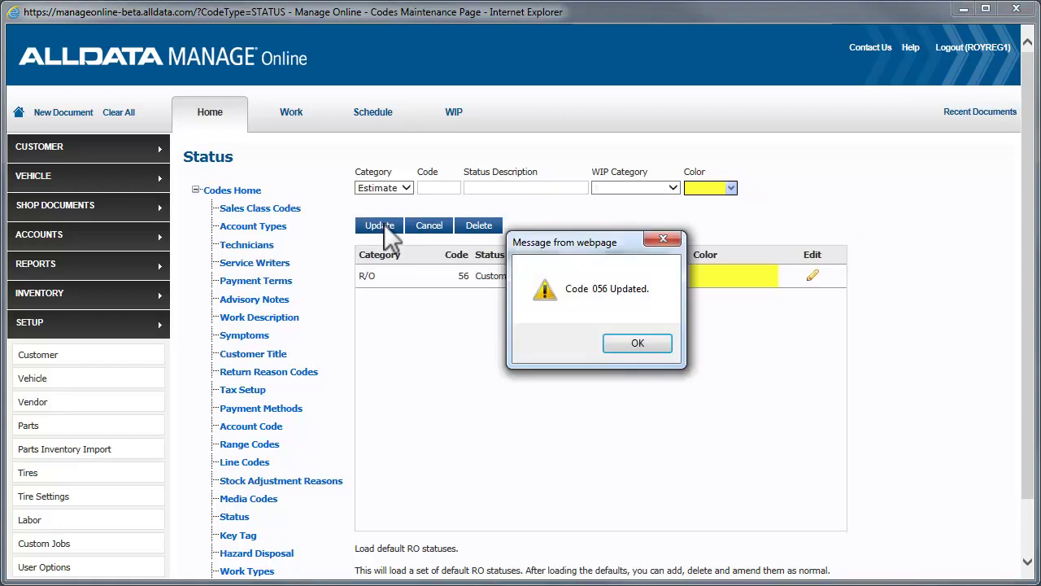
click(646, 343)
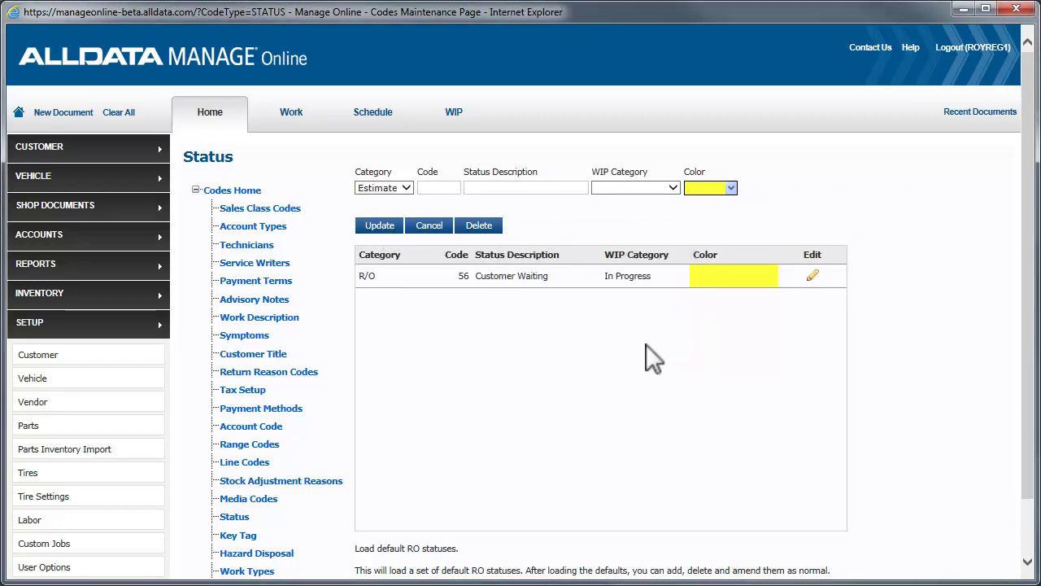
Replace the current status codes with the default RO statuses, entering YES as the confirmation
click(1032, 530)
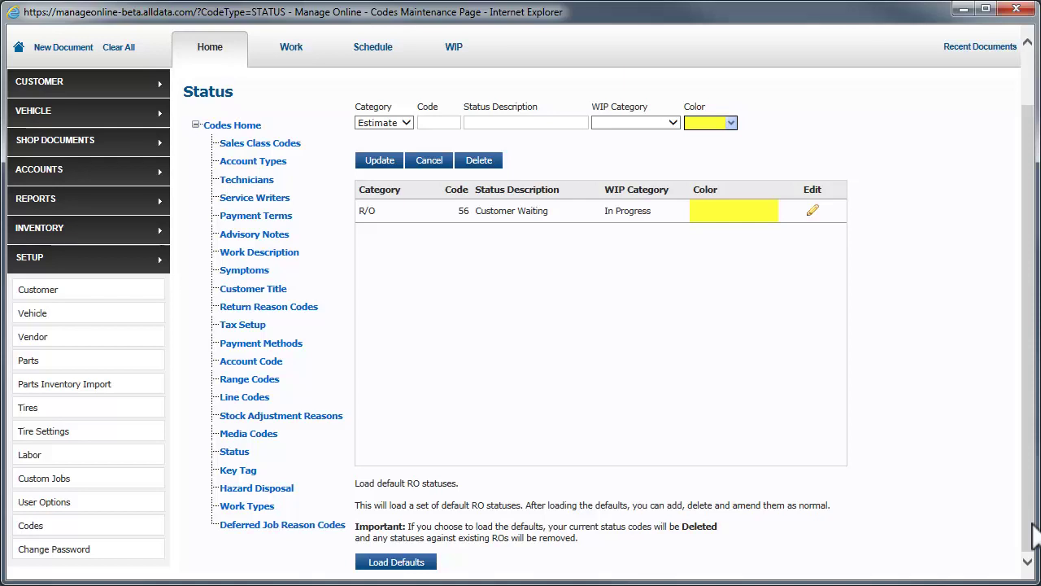
click(423, 565)
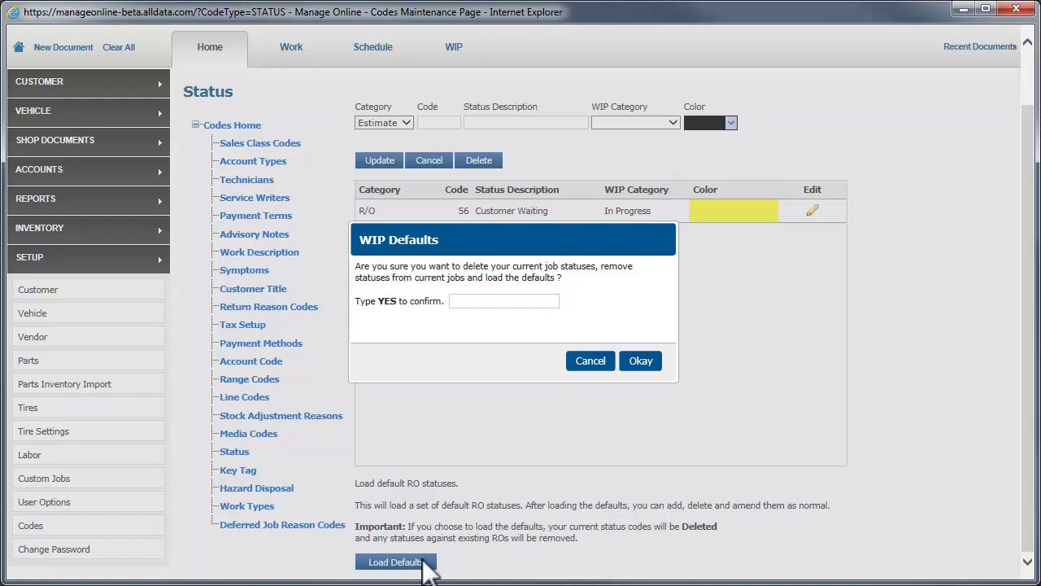
text(YES)
click(640, 361)
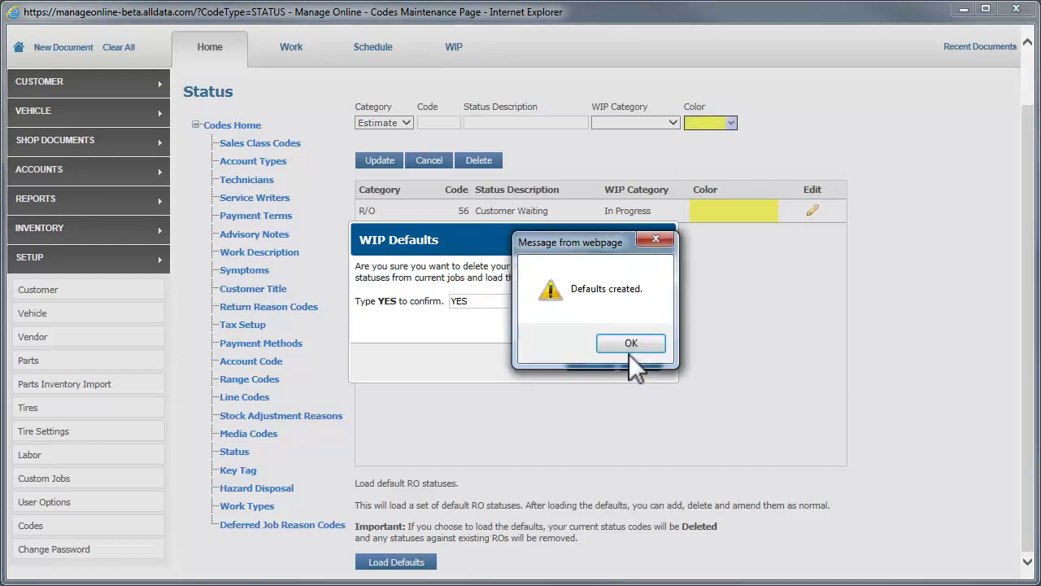
click(628, 343)
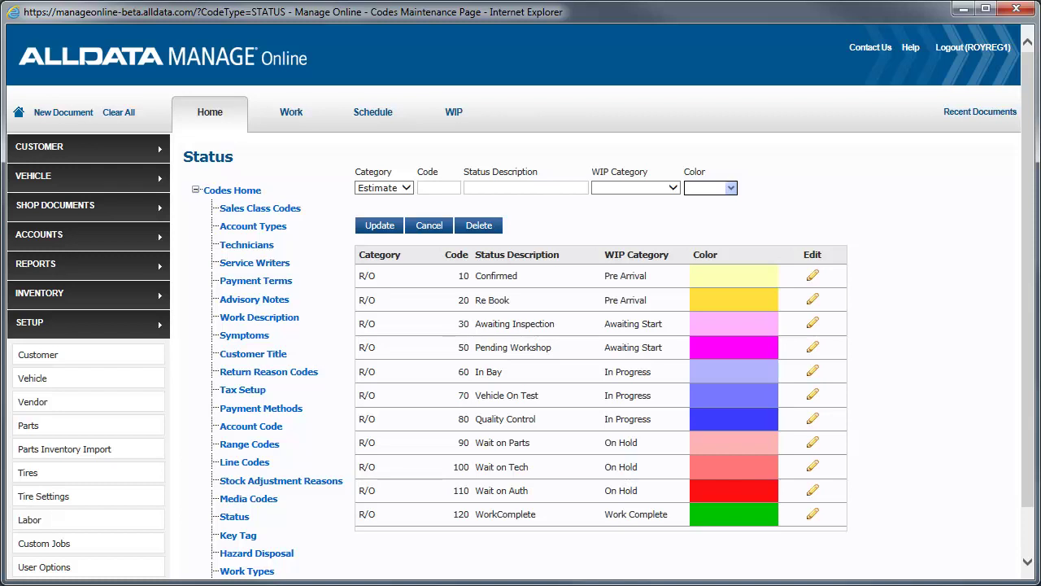